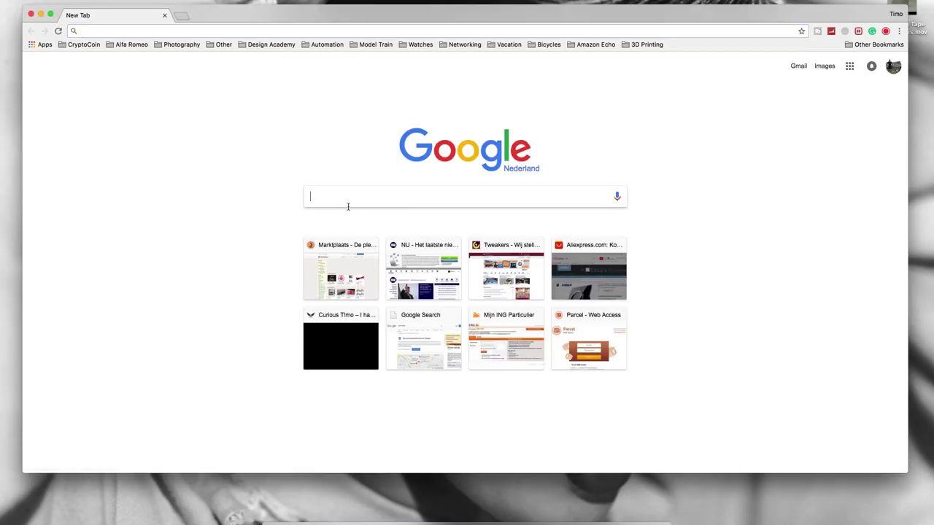
Search 'atiwinflash' and open TechPowerUp's AMD/ATI ATIFlash 2.77 download page.
{"action": "type", "text": "atiwinf"}
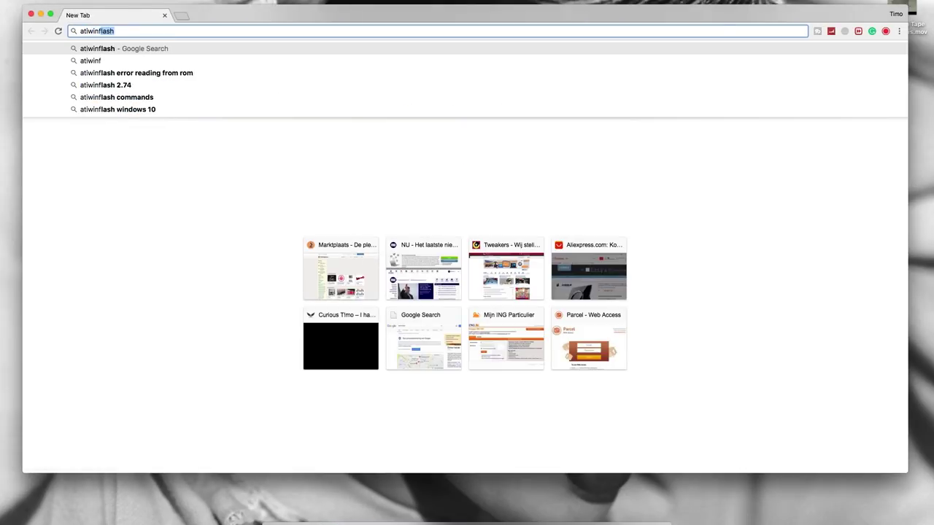
{"action": "type", "text": "lash"}
{"action": "key", "text": "Return"}
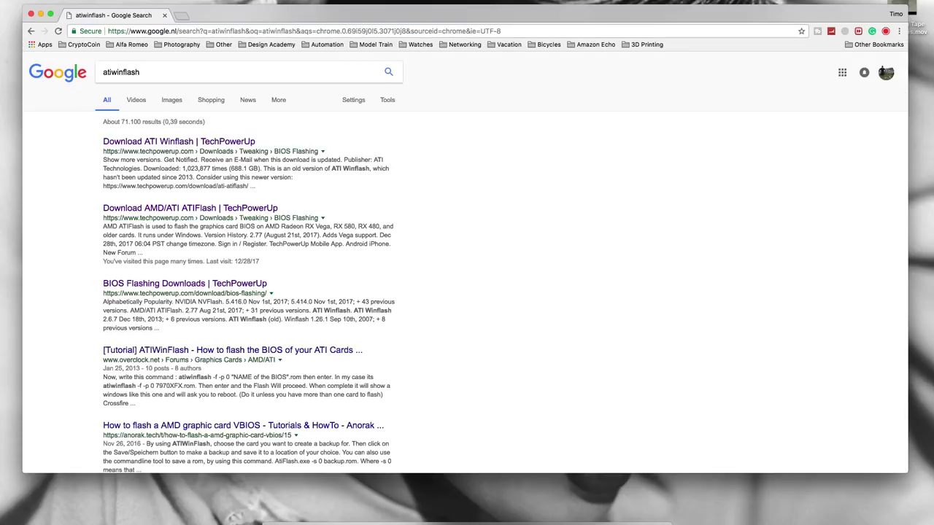
{"action": "left_click", "coordinate": [178, 288]}
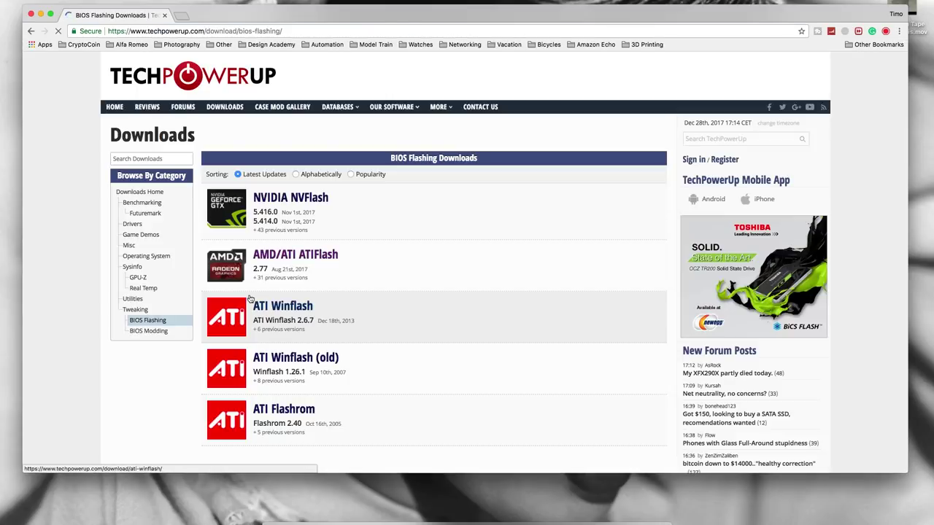
{"action": "left_click", "coordinate": [290, 260]}
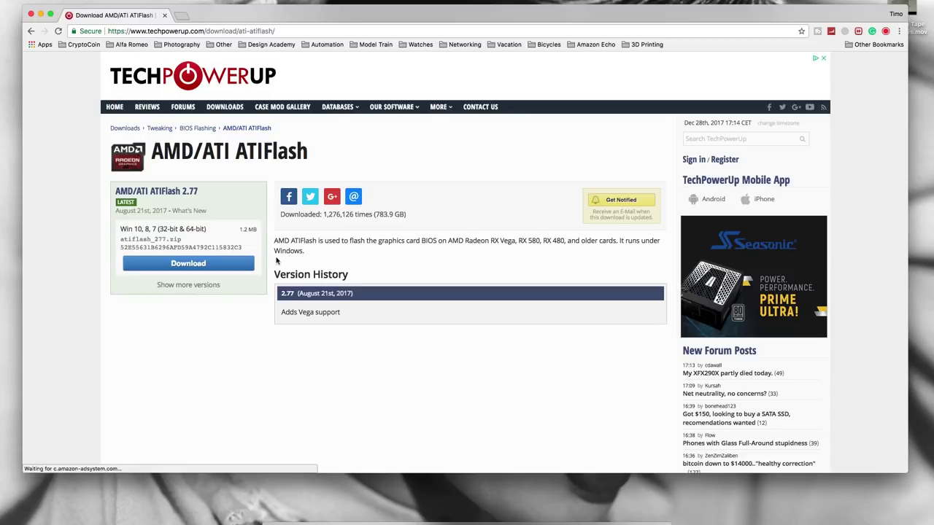
{"action": "left_click_drag", "start_coordinate": [200, 191], "coordinate": [116, 191]}
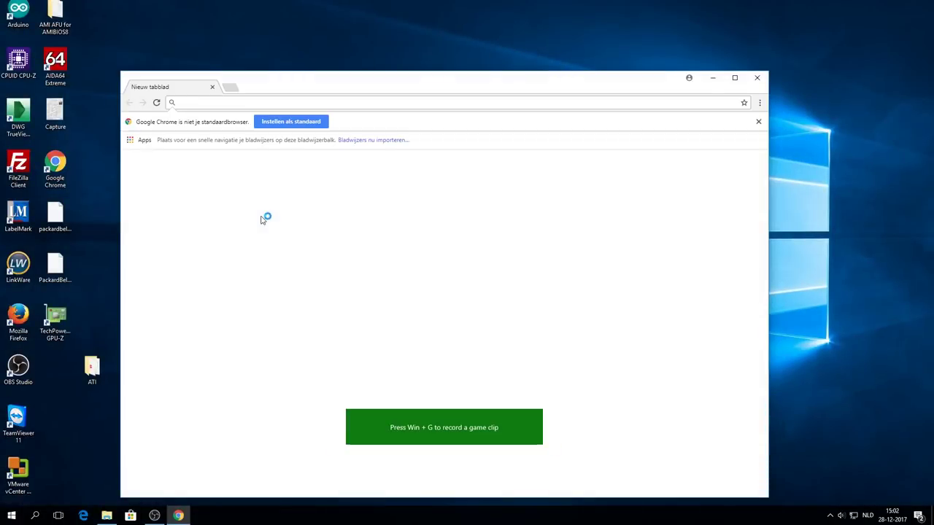
Search 'msi r9 280x efi' and download the MSI R9 280X 3GB Mac EBC ROM from MacRumors.
{"action": "type", "text": "msi "}
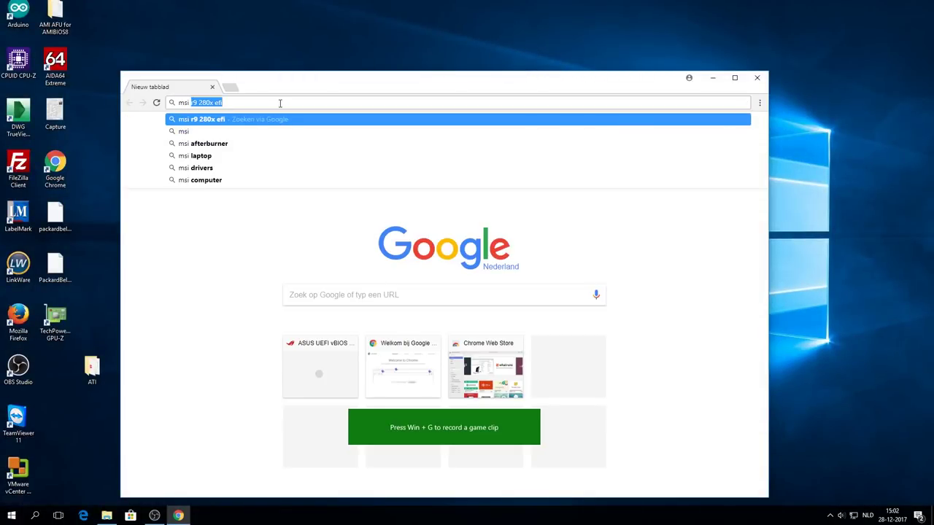
{"action": "type", "text": "r9 280x efi"}
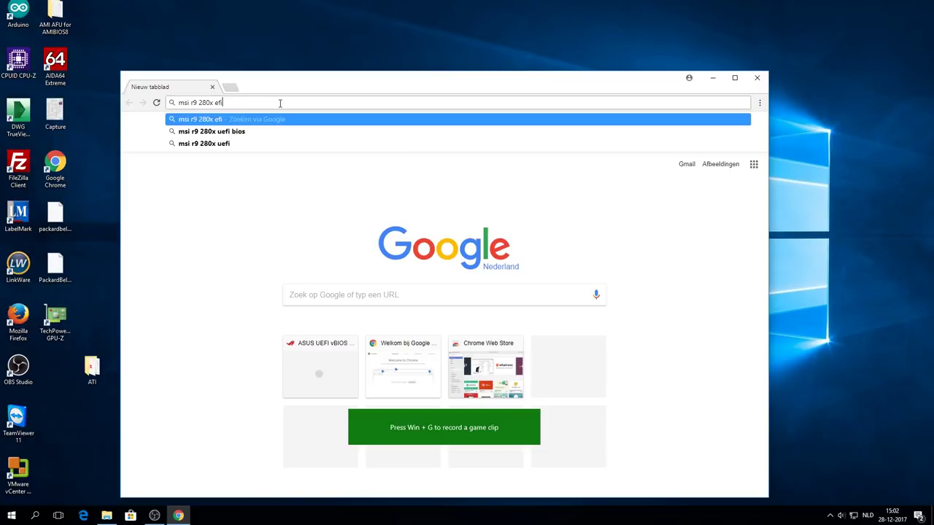
{"action": "key", "text": "Return"}
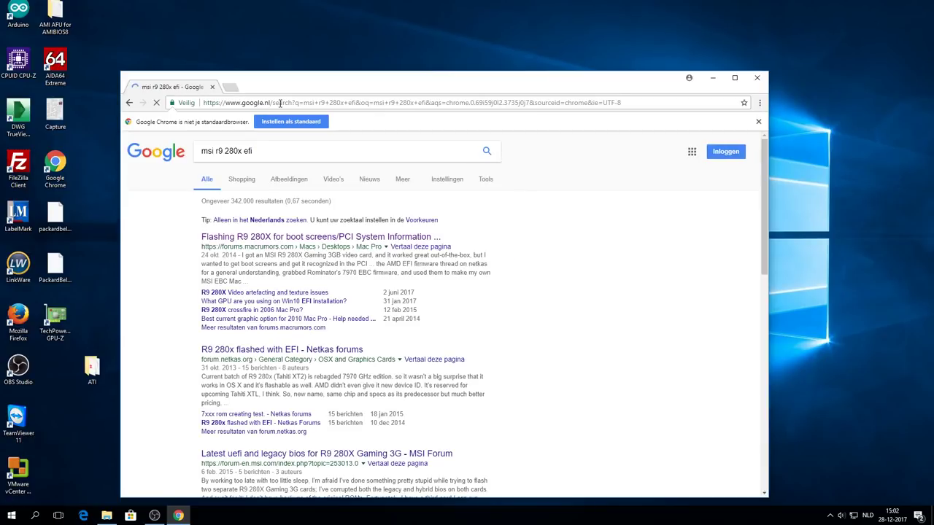
{"action": "left_click", "coordinate": [292, 235]}
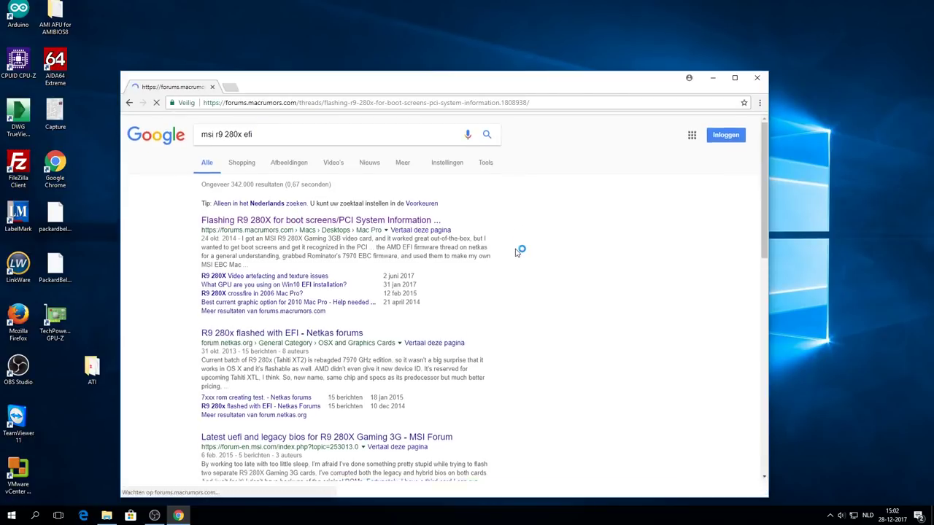
{"action": "scroll", "coordinate": [516, 252], "scroll_direction": "down", "scroll_amount": 8}
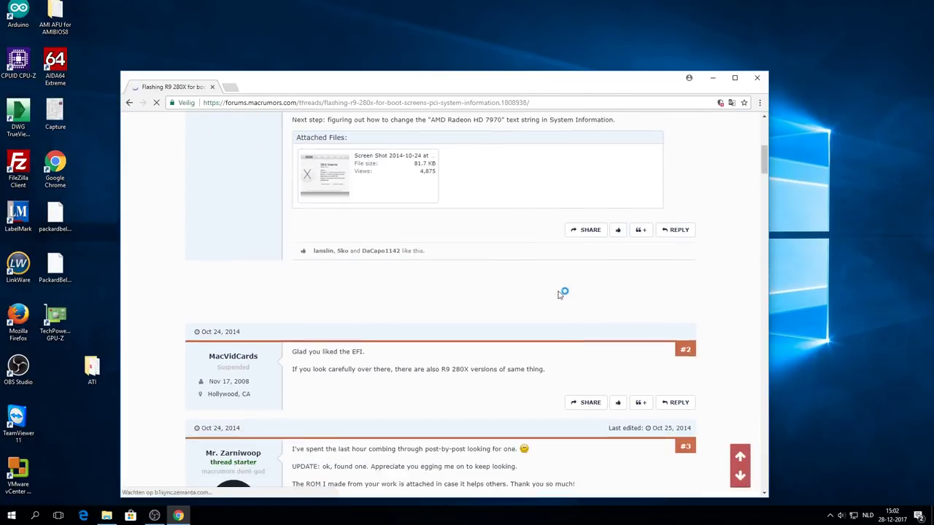
{"action": "scroll", "coordinate": [510, 275], "scroll_direction": "down", "scroll_amount": 3}
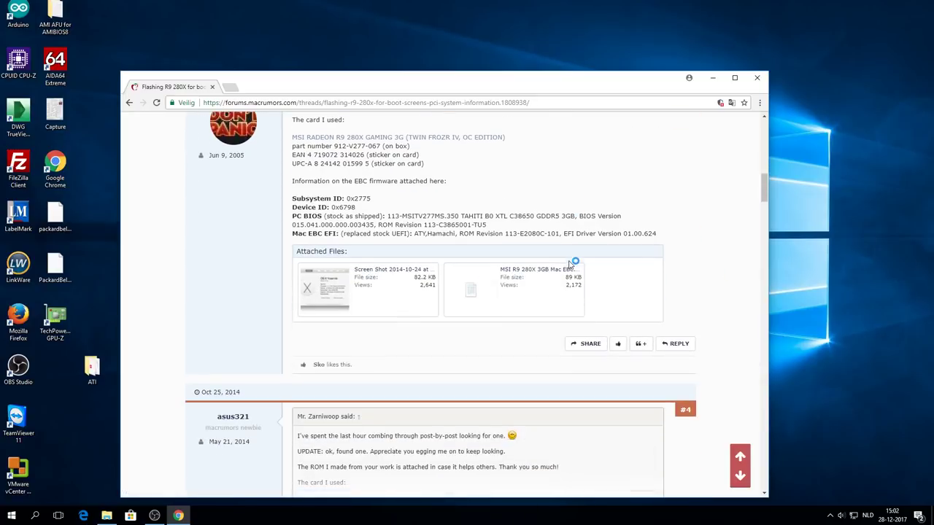
{"action": "left_click", "coordinate": [511, 275]}
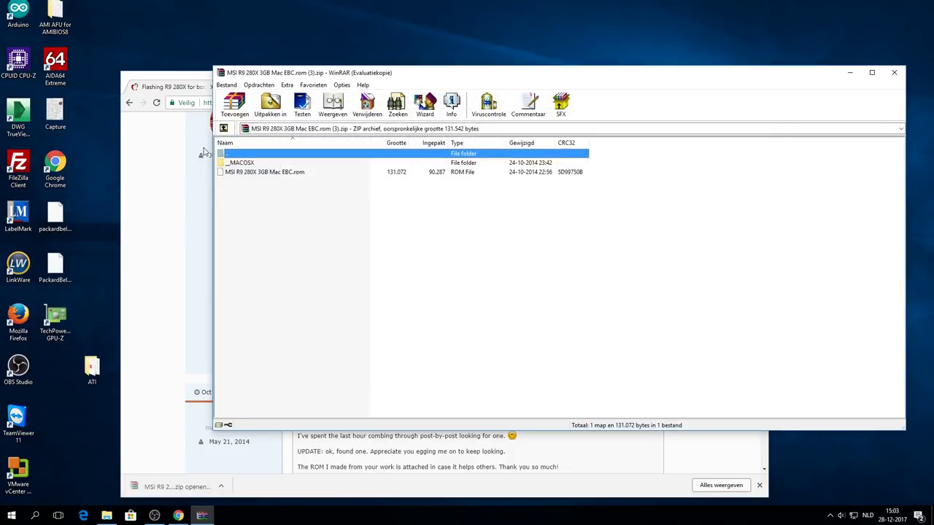
Extract the Mac EBC ROM into the desktop ATI folder and launch ATIWinflash from there.
{"action": "left_click", "coordinate": [175, 146]}
{"action": "left_click", "coordinate": [757, 80]}
{"action": "left_click", "coordinate": [269, 175]}
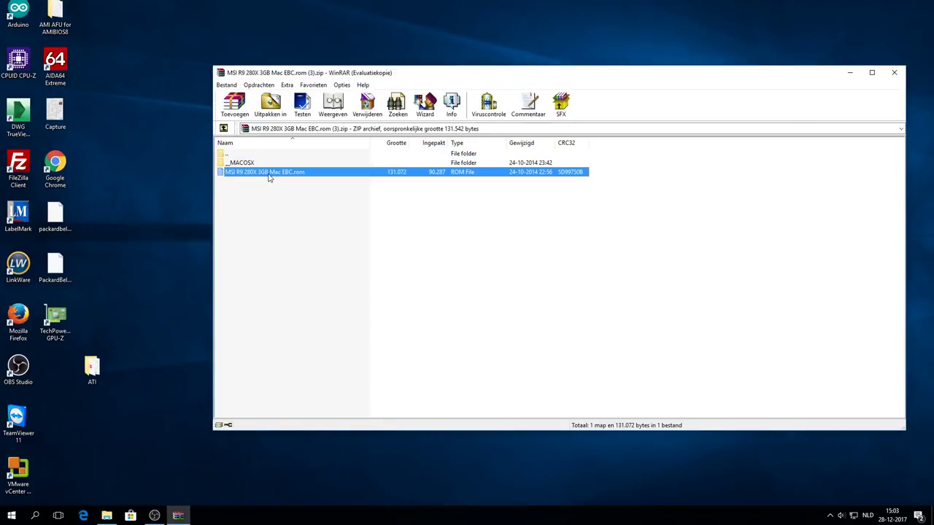
{"action": "left_click_drag", "start_coordinate": [220, 257], "coordinate": [93, 369]}
{"action": "left_click", "coordinate": [899, 72]}
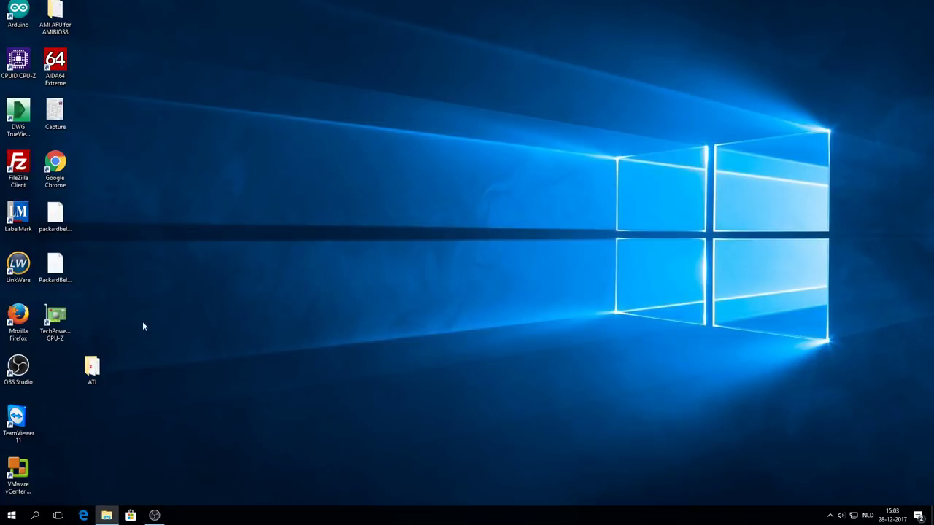
{"action": "double_click", "coordinate": [92, 368]}
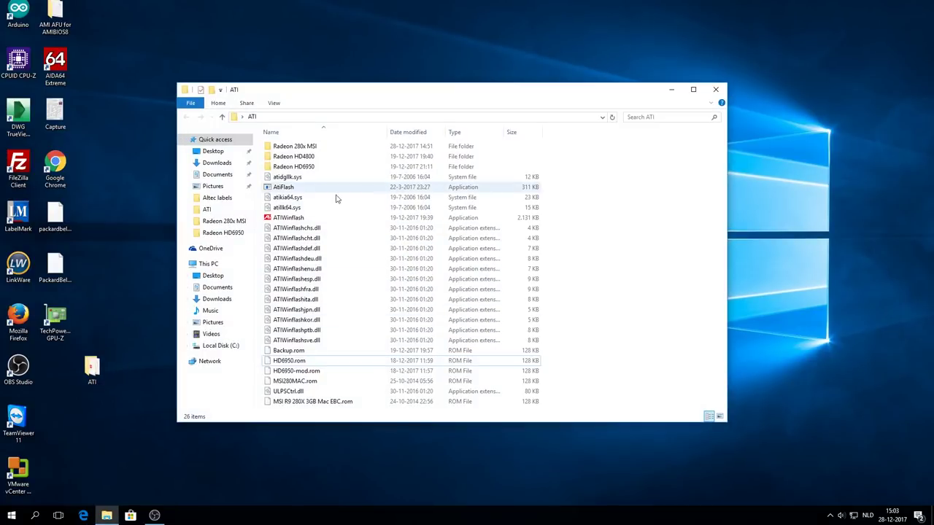
{"action": "double_click", "coordinate": [335, 217]}
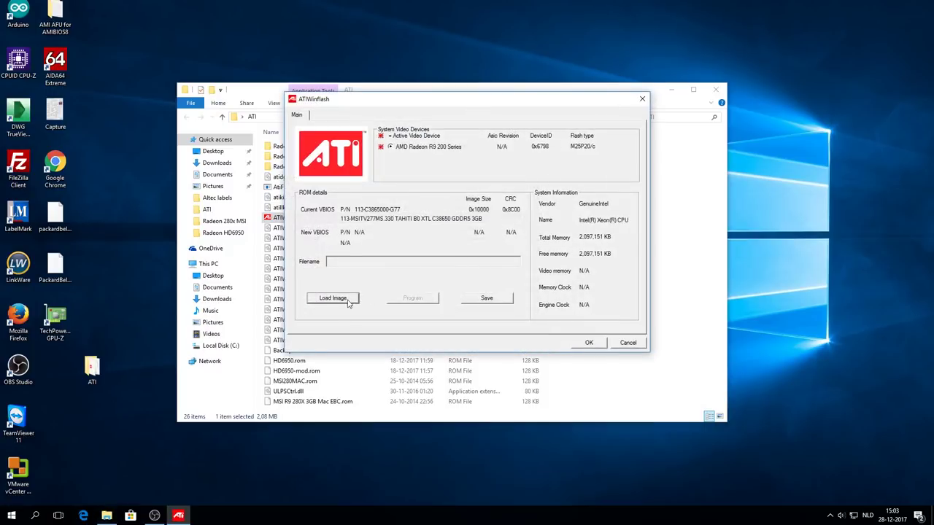
Save the card's current VBIOS to the ATI folder as BackupA.
{"action": "left_click", "coordinate": [487, 298]}
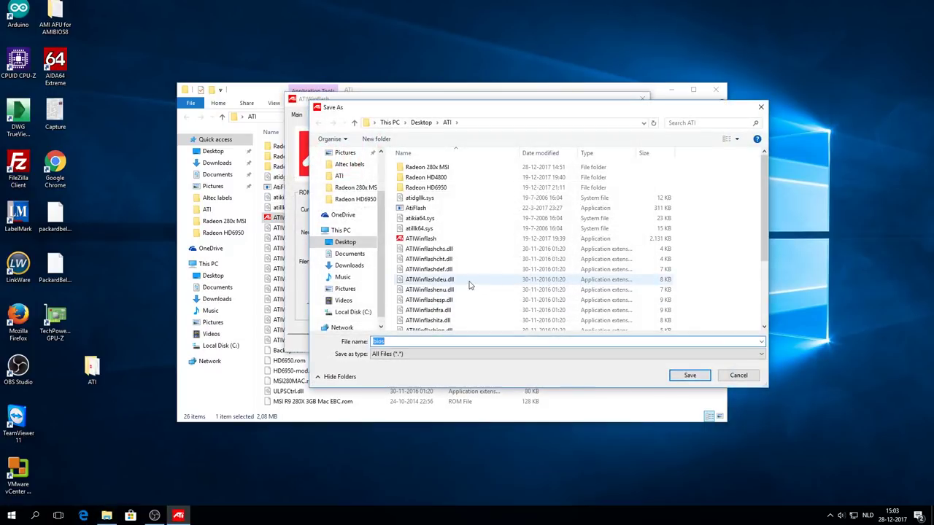
{"action": "type", "text": "Backup"}
{"action": "key", "text": "Return"}
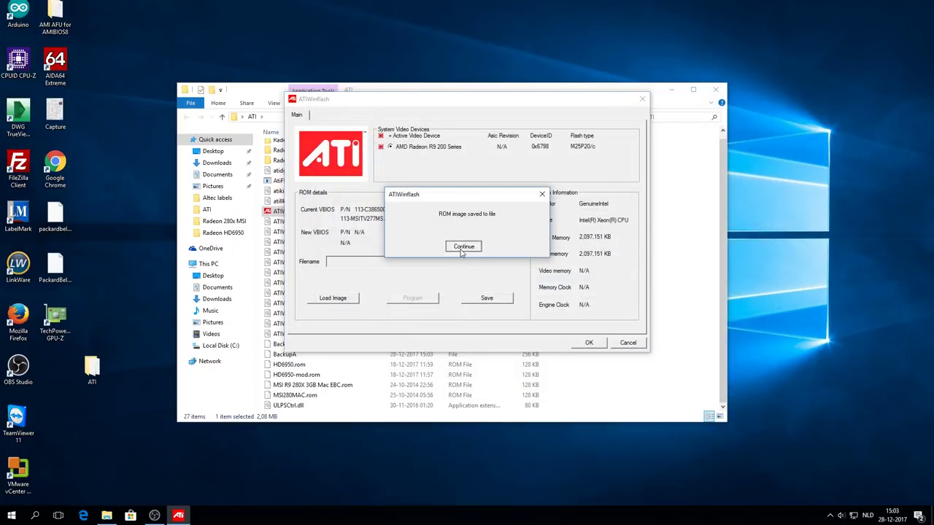
{"action": "left_click", "coordinate": [463, 251]}
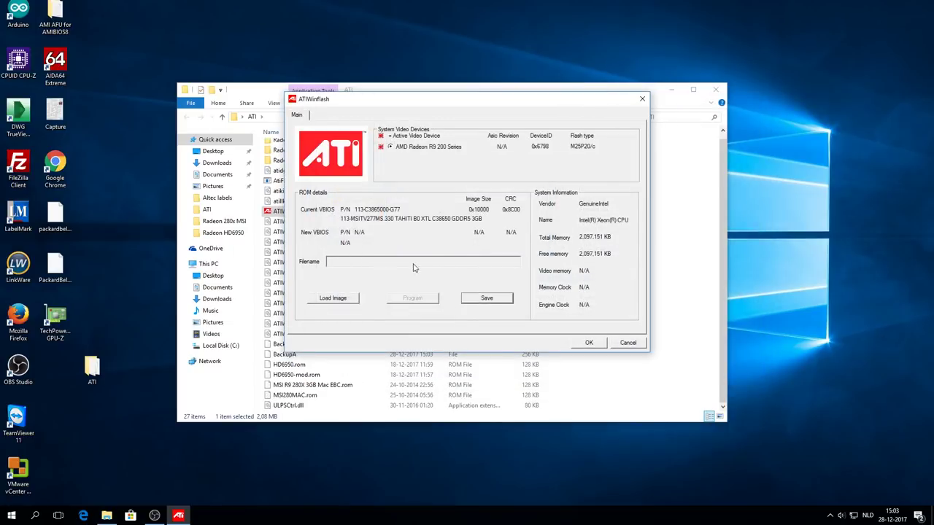
Save a second copy of the current VBIOS as BackupB.
{"action": "left_click", "coordinate": [487, 299]}
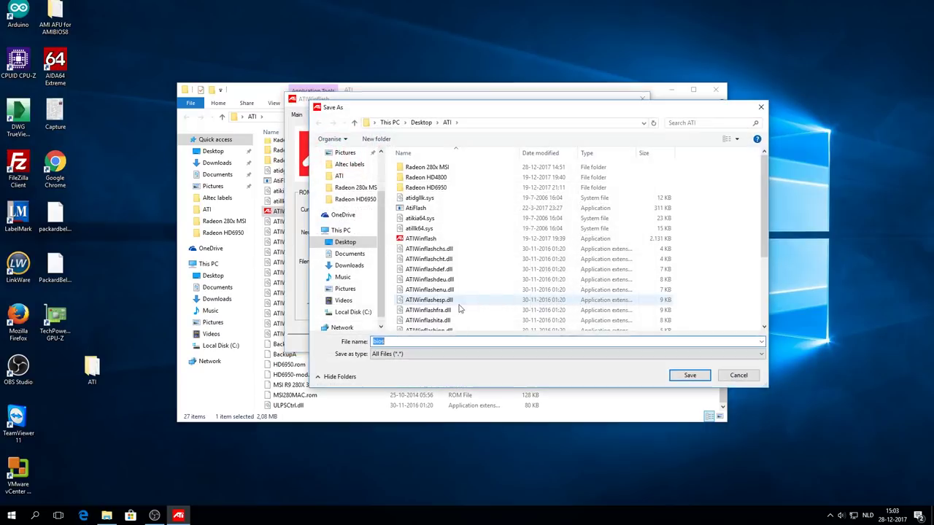
{"action": "type", "text": "Backup"}
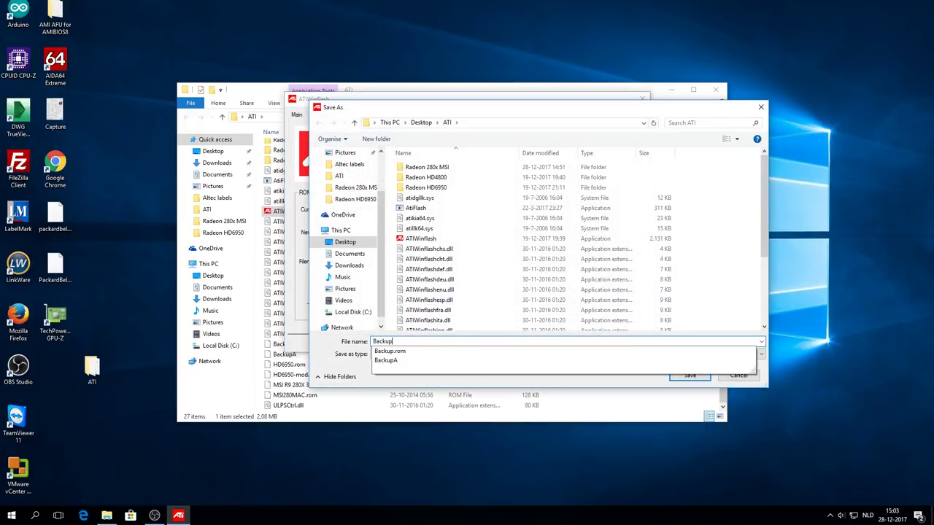
{"action": "type", "text": "B"}
{"action": "key", "text": "Return"}
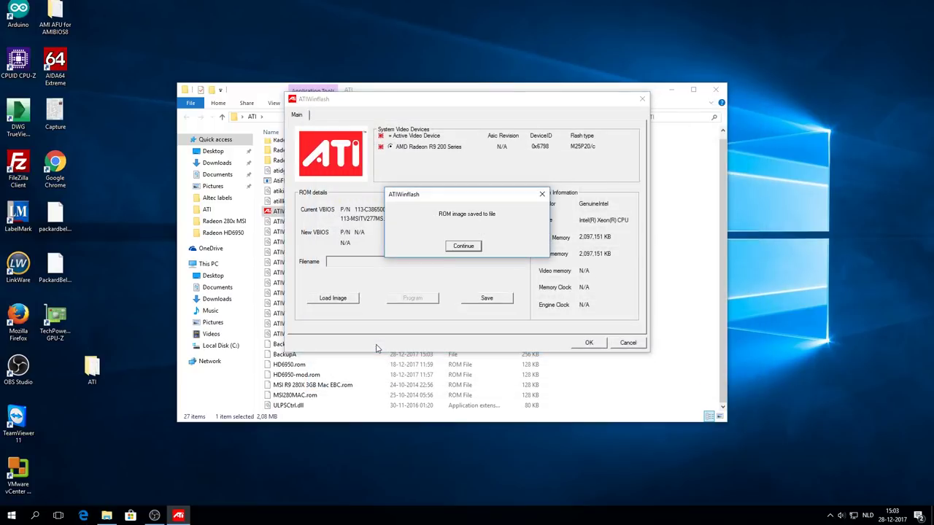
{"action": "left_click", "coordinate": [464, 248]}
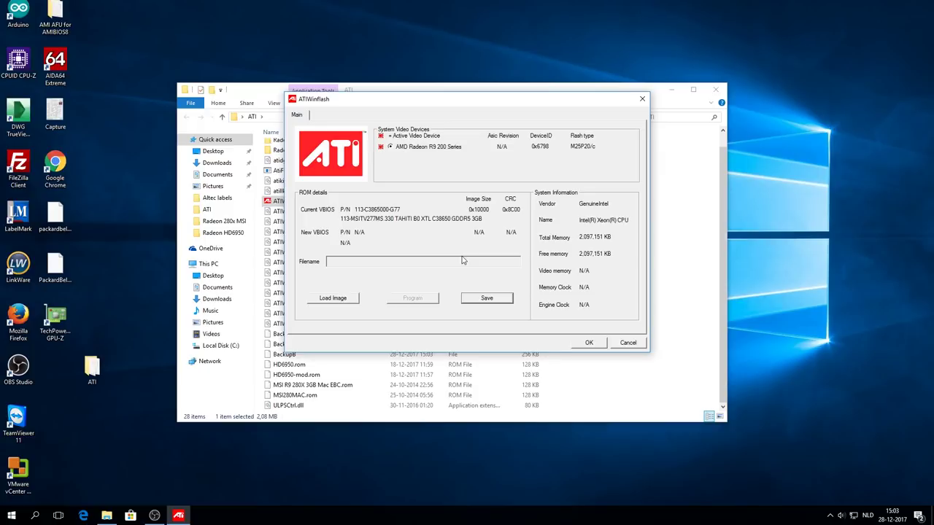
Load MSI R9 280X 3GB Mac EBC.rom as the new image and program it onto the card.
{"action": "left_click", "coordinate": [343, 302]}
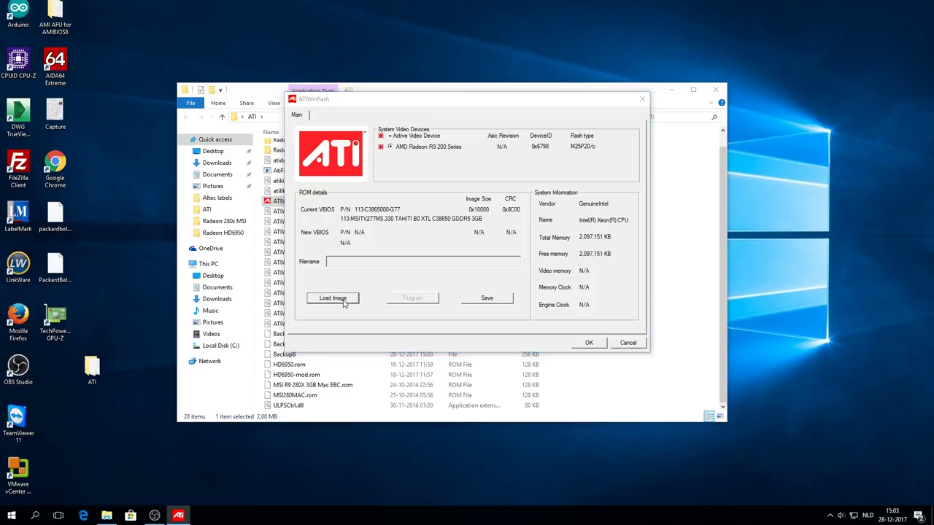
{"action": "scroll", "coordinate": [423, 314], "scroll_direction": "down", "scroll_amount": 3}
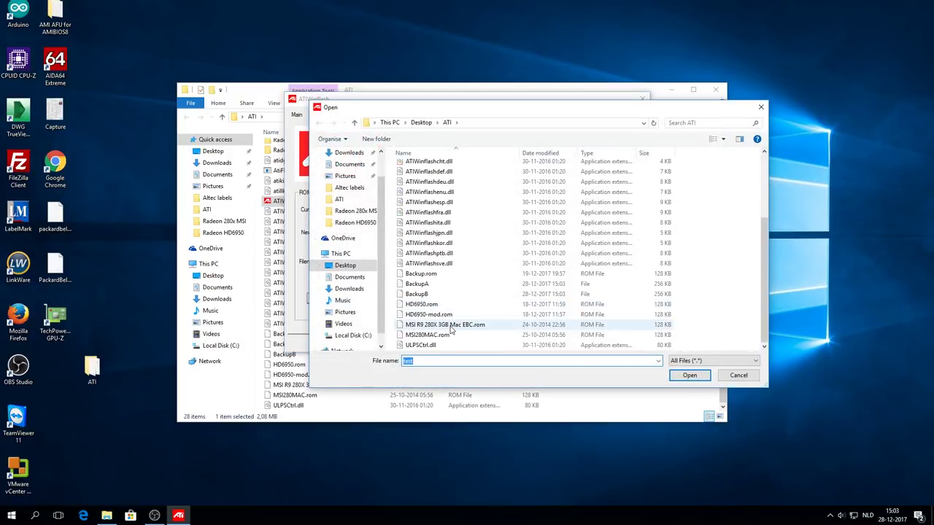
{"action": "left_click", "coordinate": [424, 293]}
{"action": "left_click", "coordinate": [422, 283]}
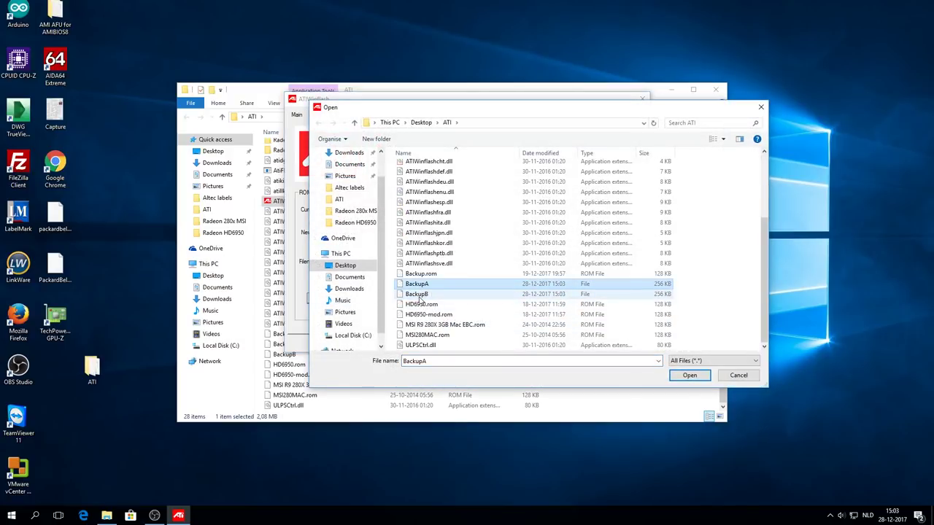
{"action": "left_click", "coordinate": [456, 325]}
{"action": "left_click", "coordinate": [683, 376]}
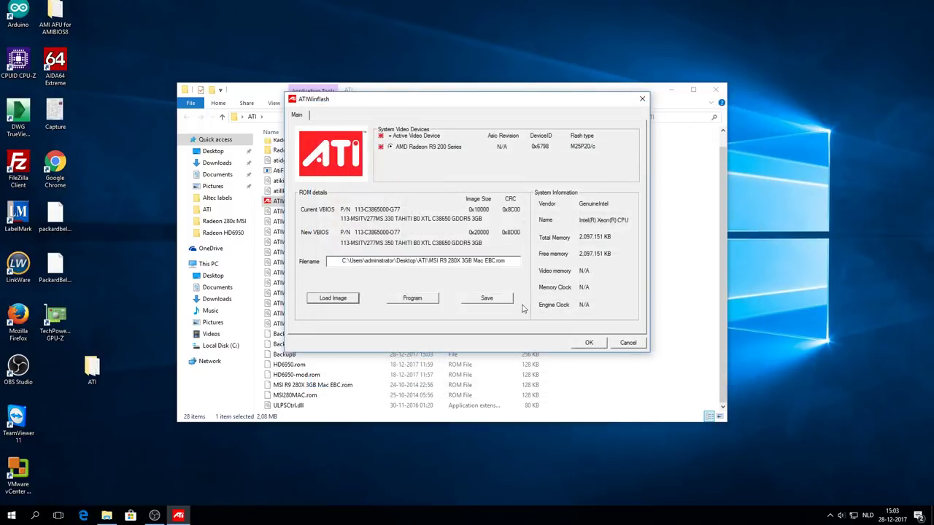
{"action": "left_click", "coordinate": [407, 302]}
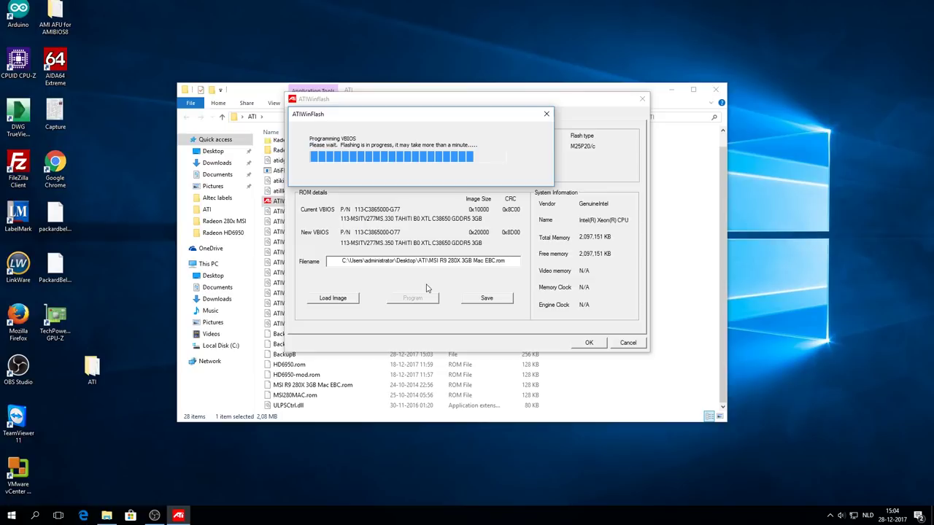
Acknowledge the flash-success message and dismiss the reboot-required notice.
{"action": "left_click", "coordinate": [477, 247]}
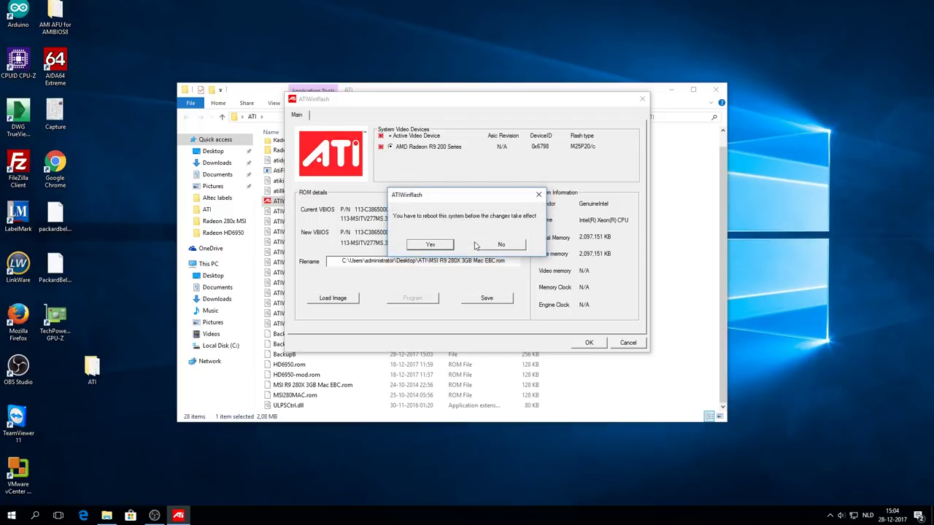
{"action": "left_click", "coordinate": [493, 247]}
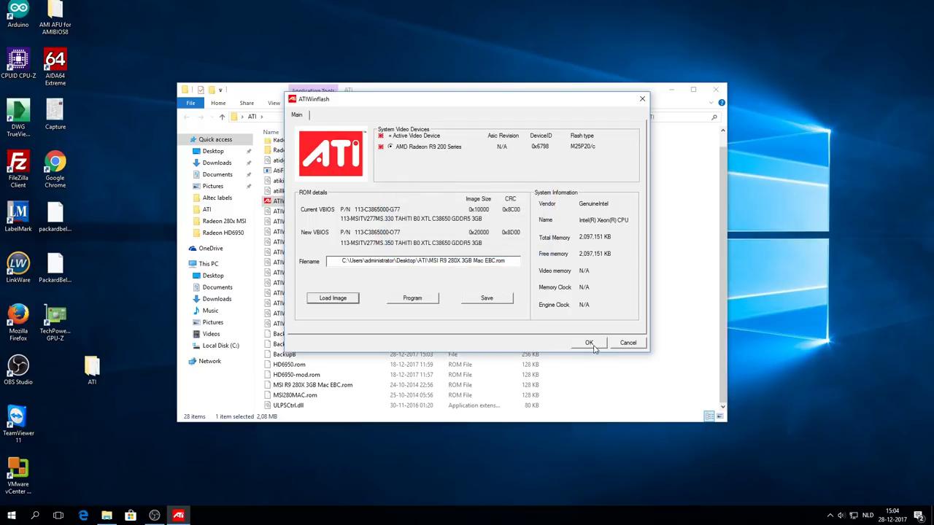